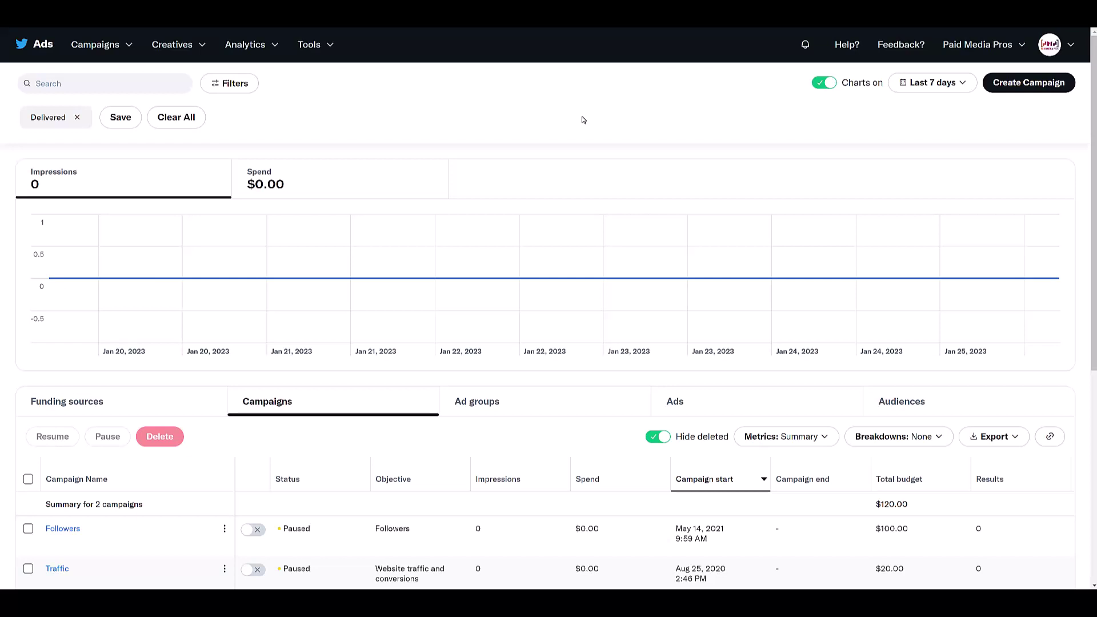
Open the Tools menu listing the advertising tools
click(337, 49)
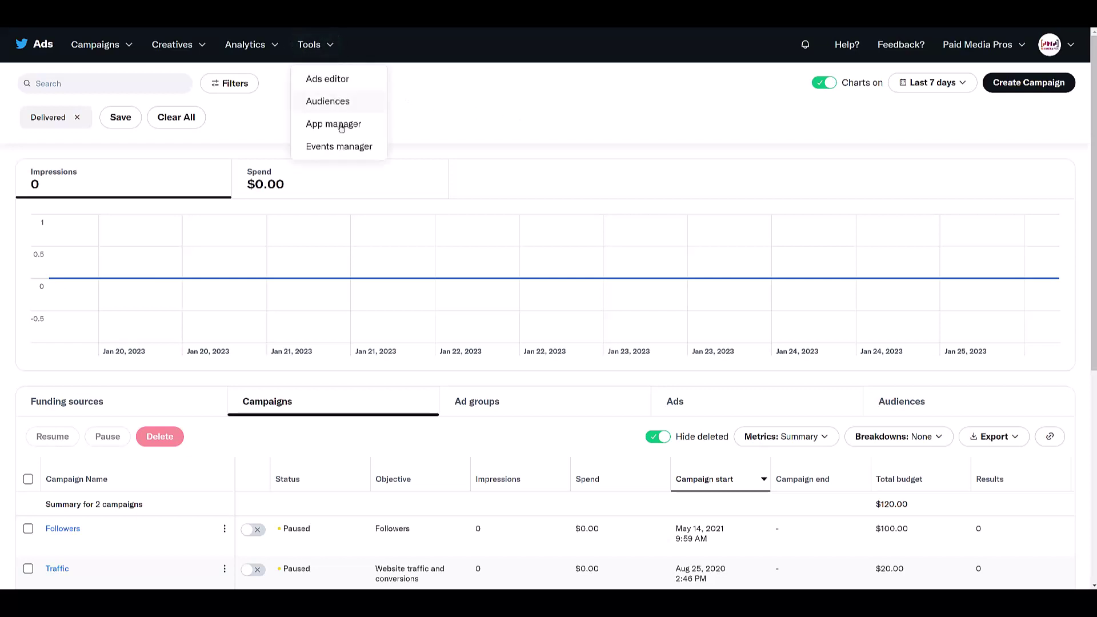
Go to Events manager to check the Twitter pixel's conversion events
click(345, 149)
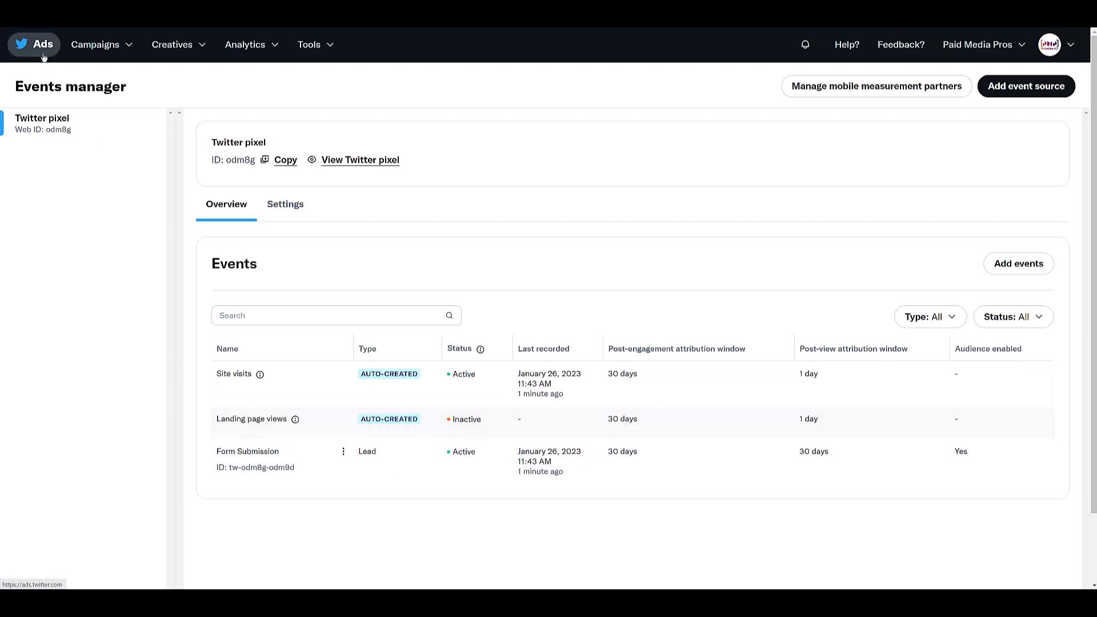
Back on the dashboard, create an advanced campaign with the Keywords objective
click(44, 58)
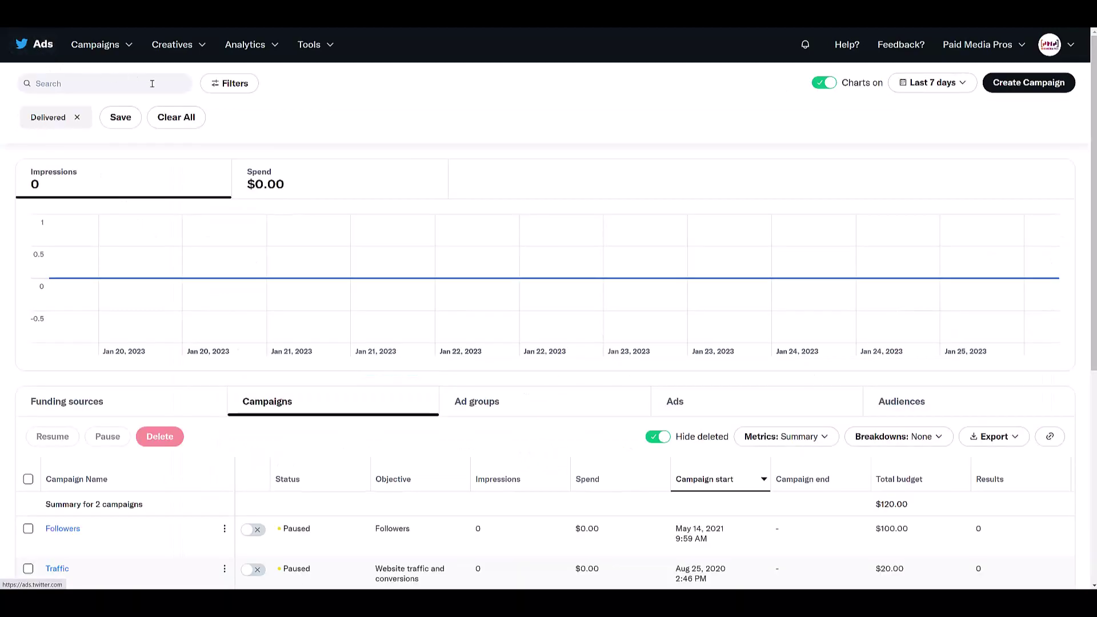
click(1023, 91)
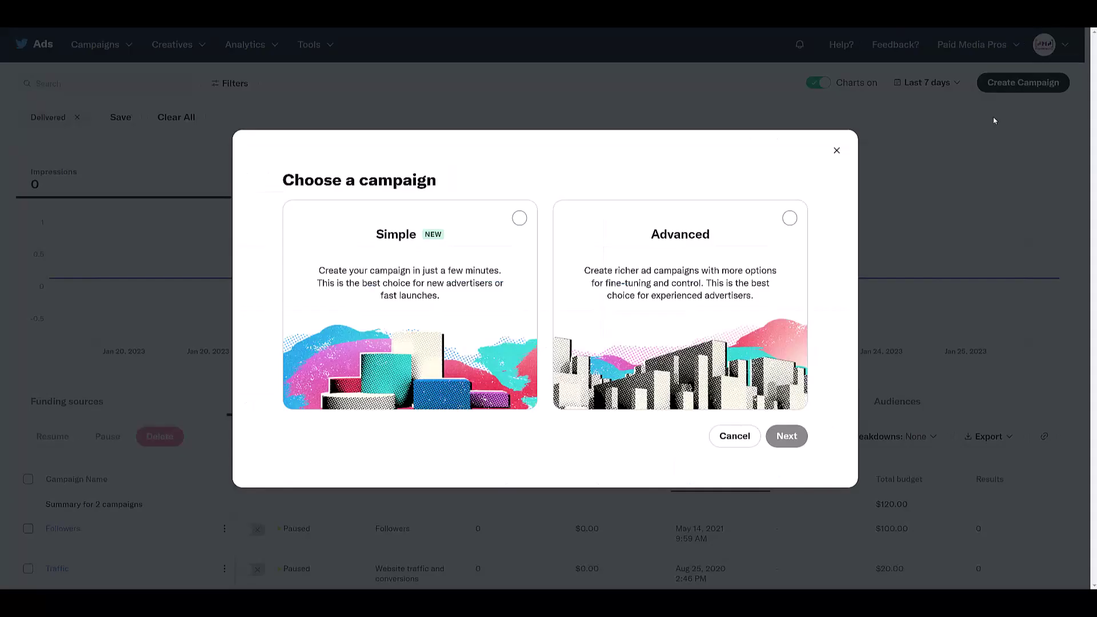
click(751, 252)
click(791, 438)
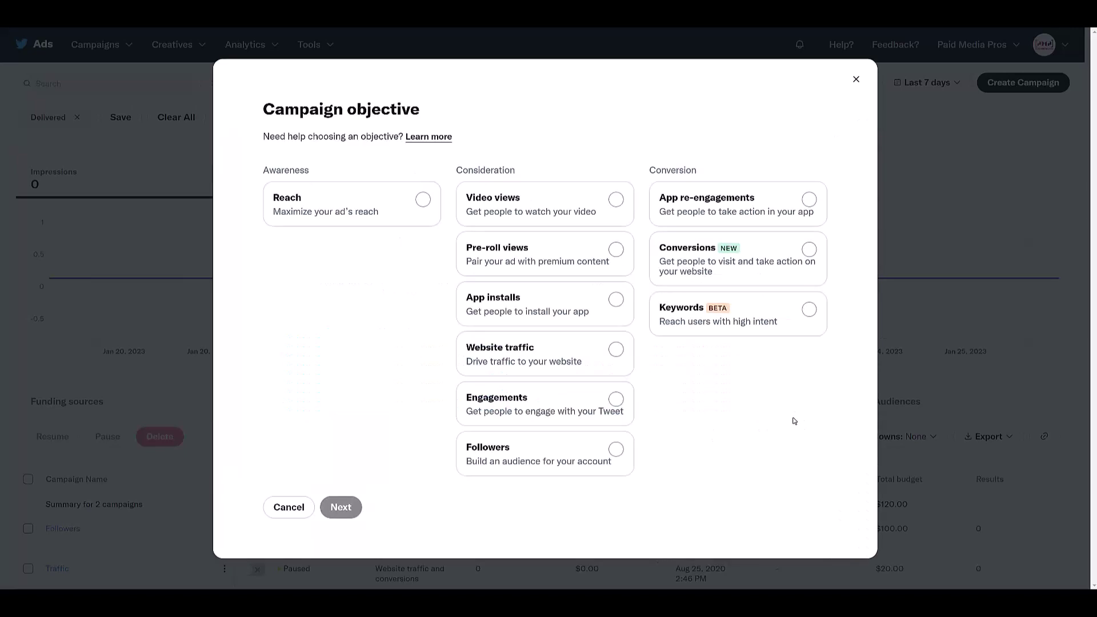
click(808, 311)
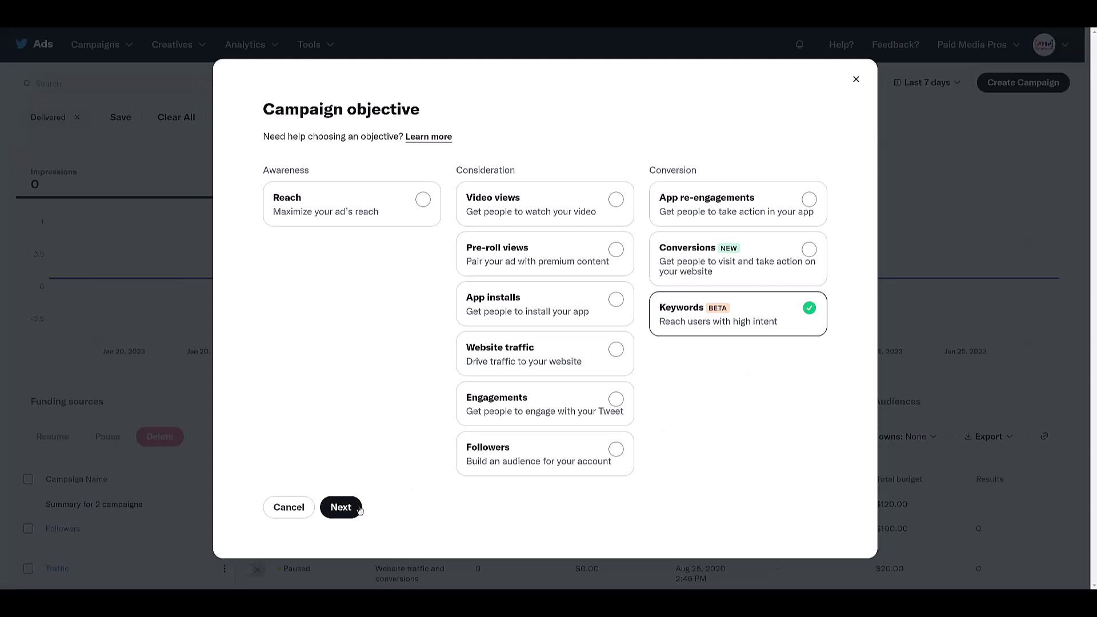
click(341, 507)
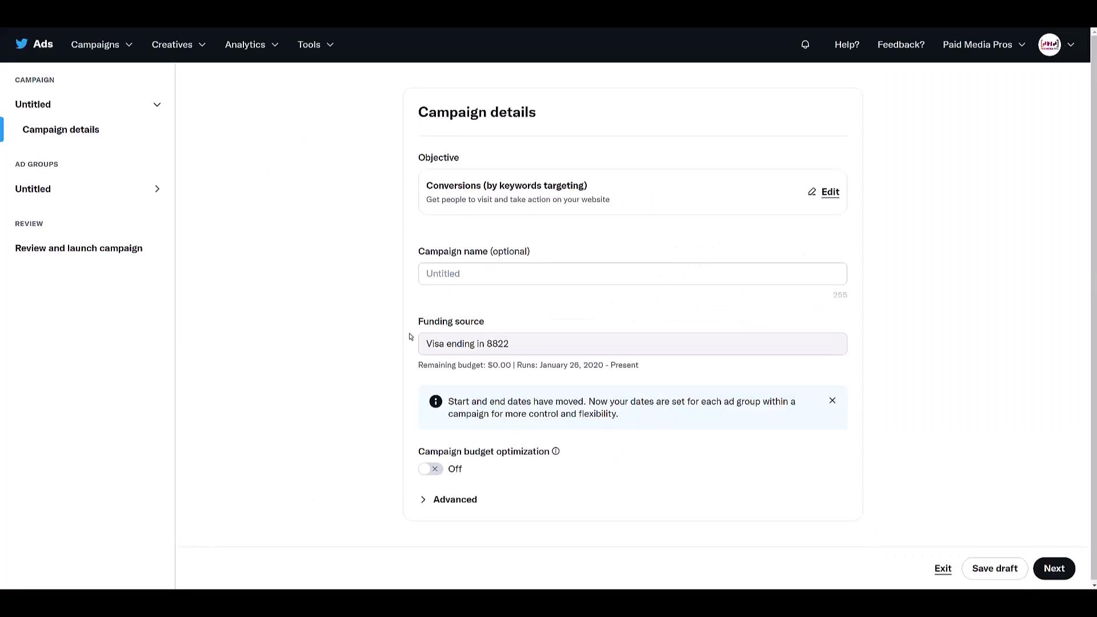
Name the campaign 'Search Ads' and enable budget optimization with a USD 100.00 daily budget
click(457, 276)
text(Search Ads)
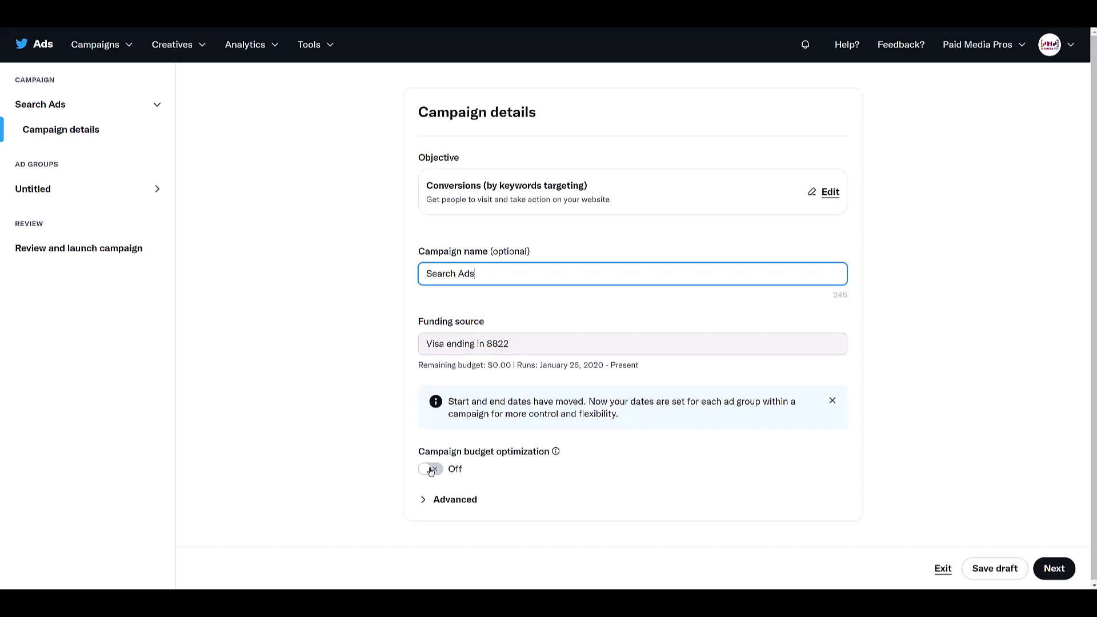
click(431, 469)
scroll(431, 470, down, 1)
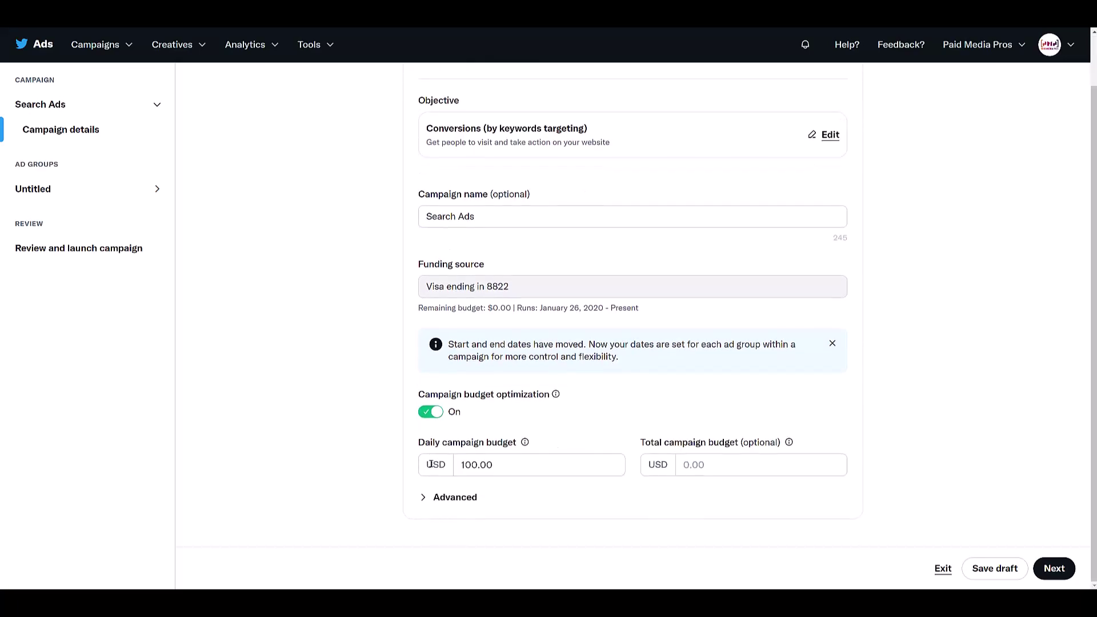
click(423, 498)
scroll(424, 499, down, 1)
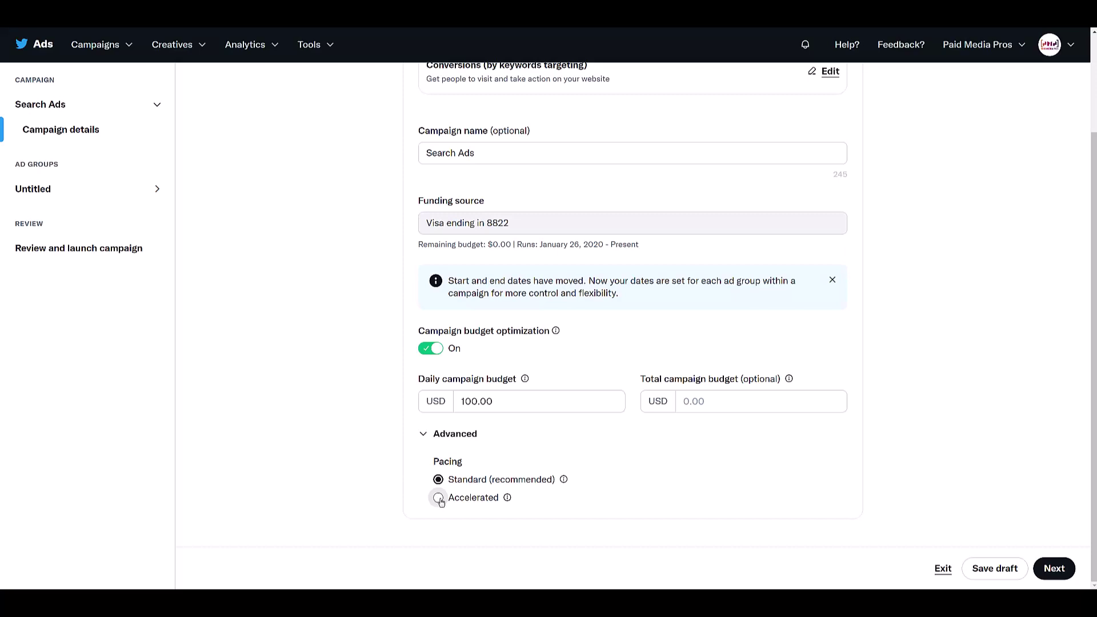
click(1048, 570)
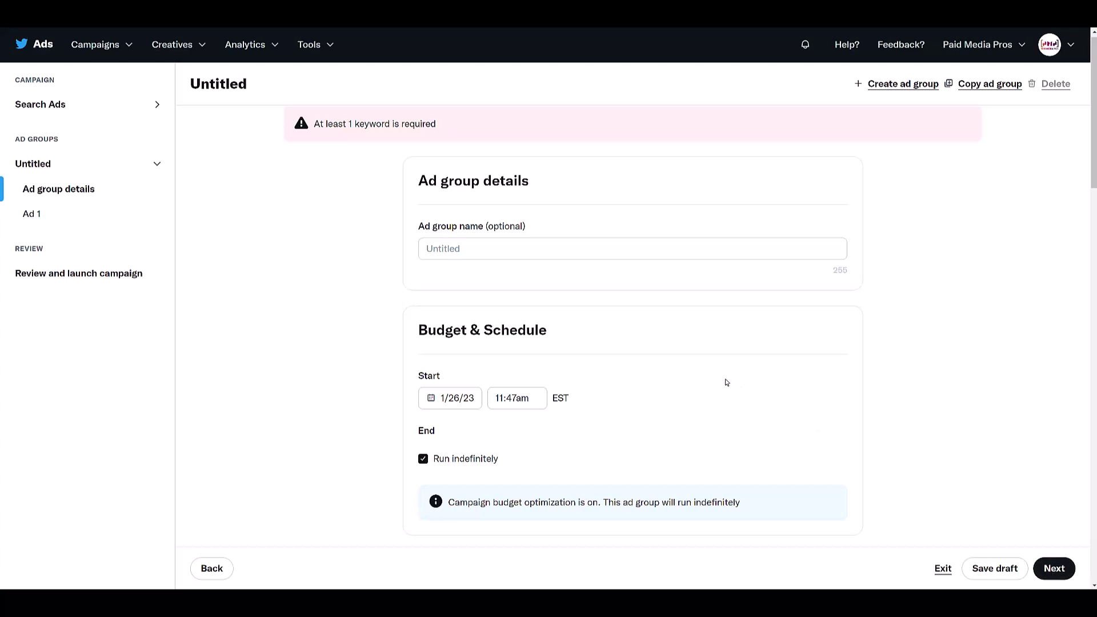
Name the ad group 'Keywords' and scroll down to its keyword targeting
click(514, 248)
text(Keywords)
scroll(514, 249, down, 3)
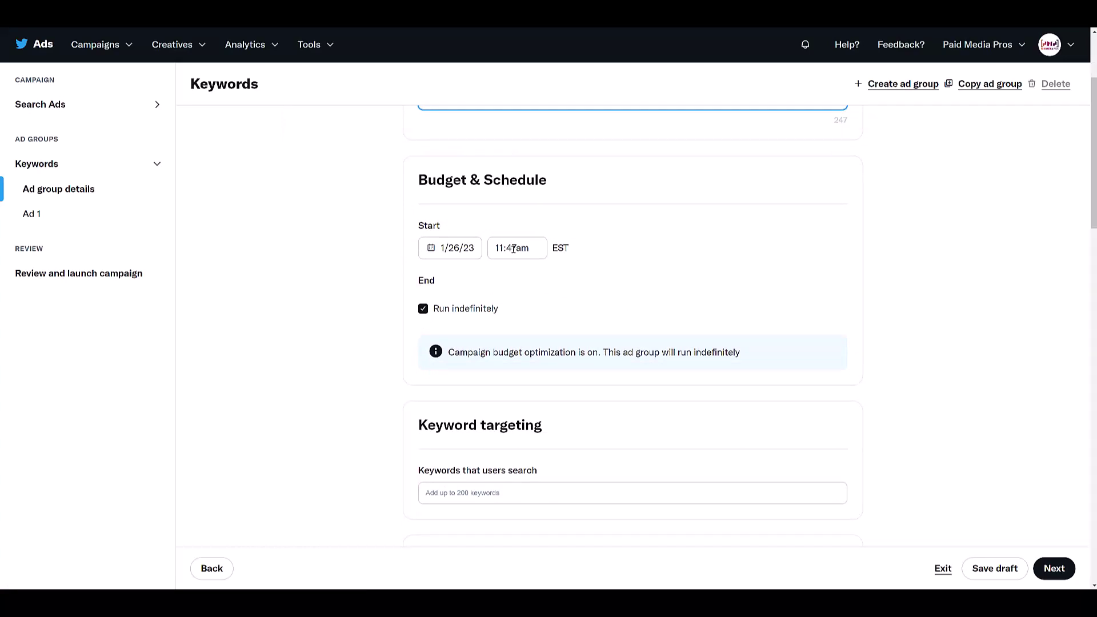
scroll(513, 248, down, 4)
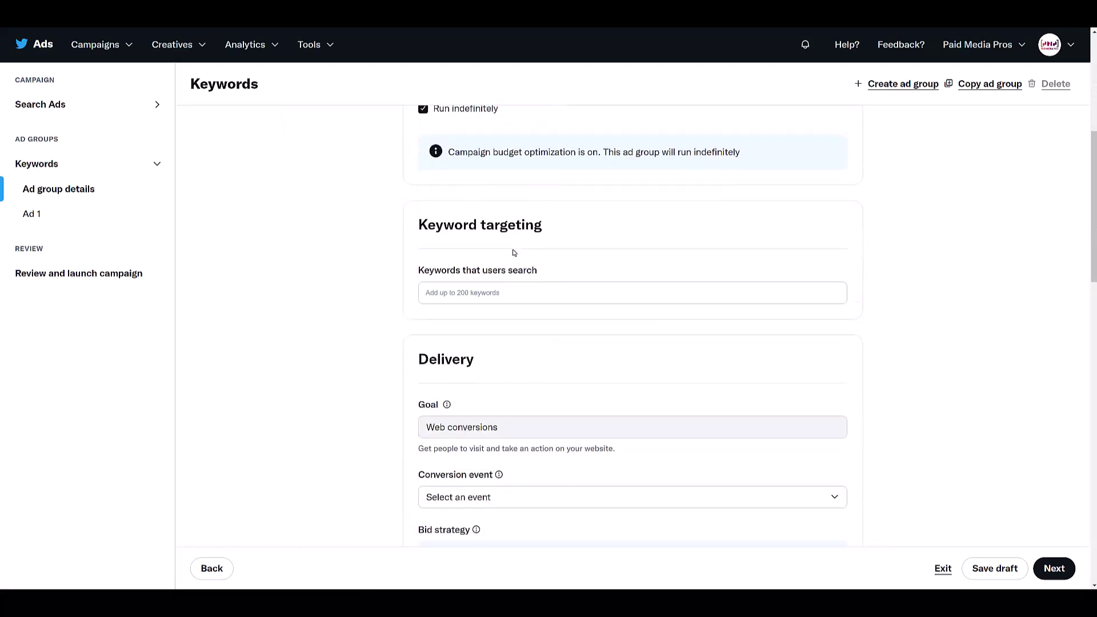
scroll(513, 253, down, 2)
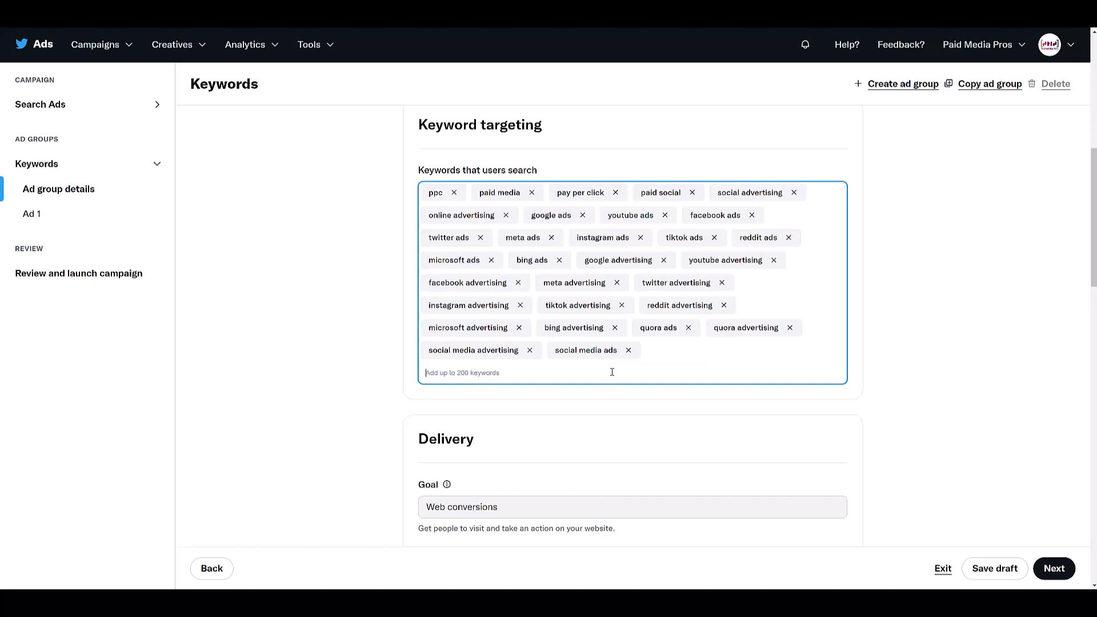
Set Form Submission as the ad group's conversion event
scroll(612, 372, down, 5)
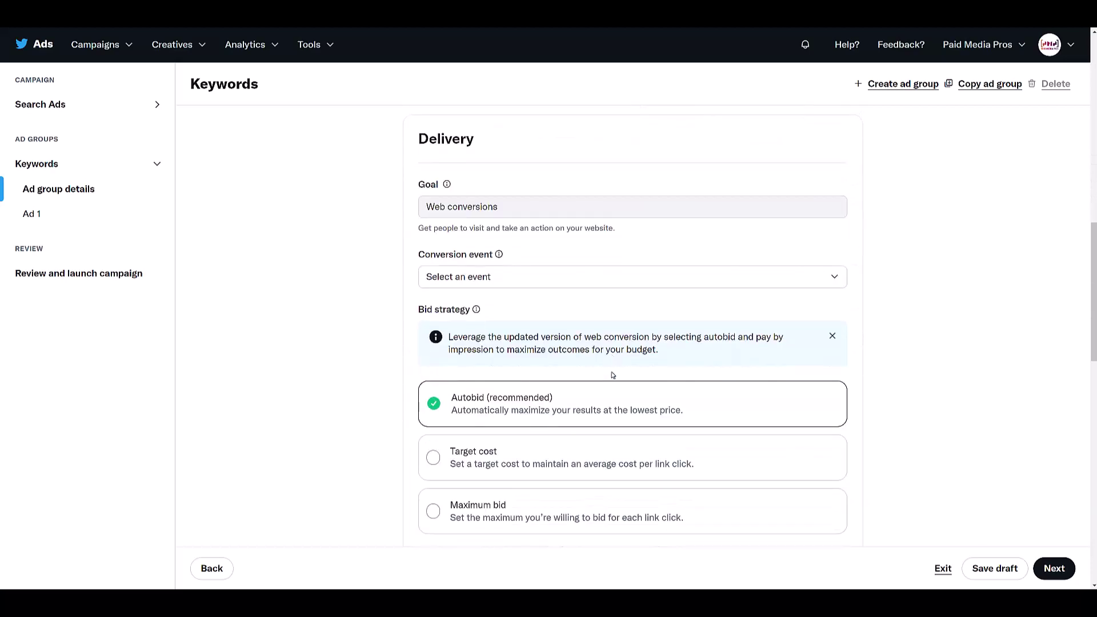
click(576, 209)
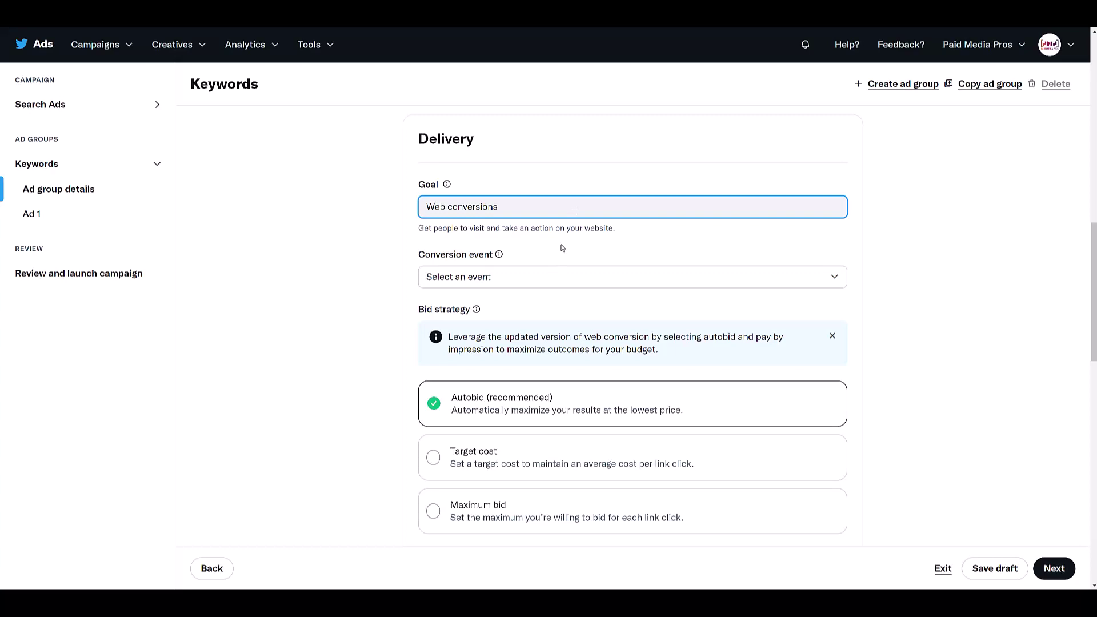
click(559, 280)
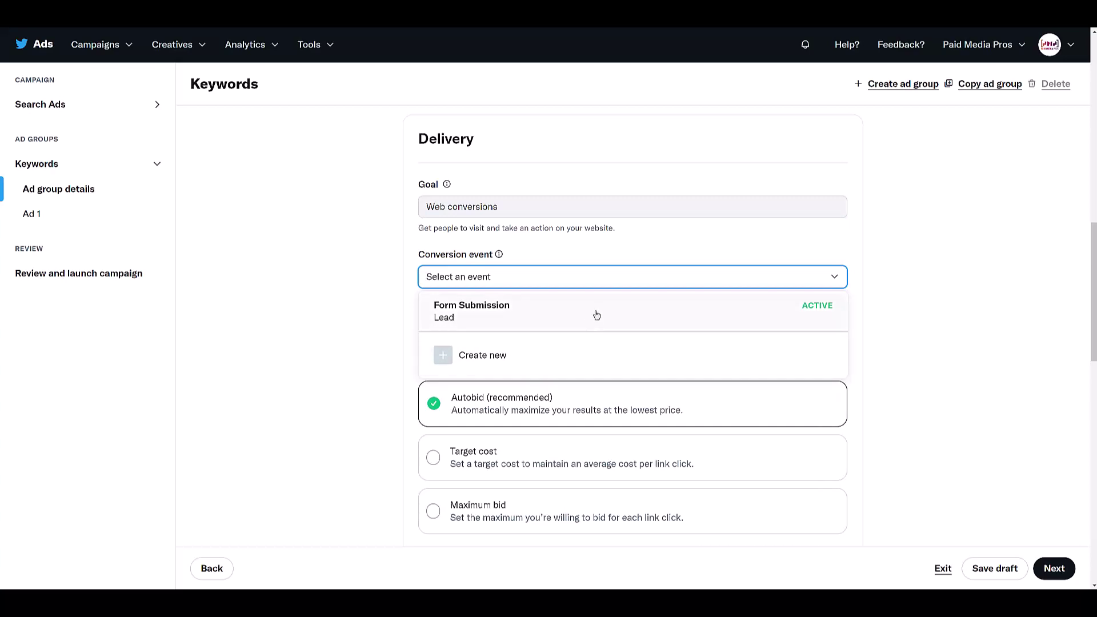
click(596, 315)
scroll(594, 314, down, 3)
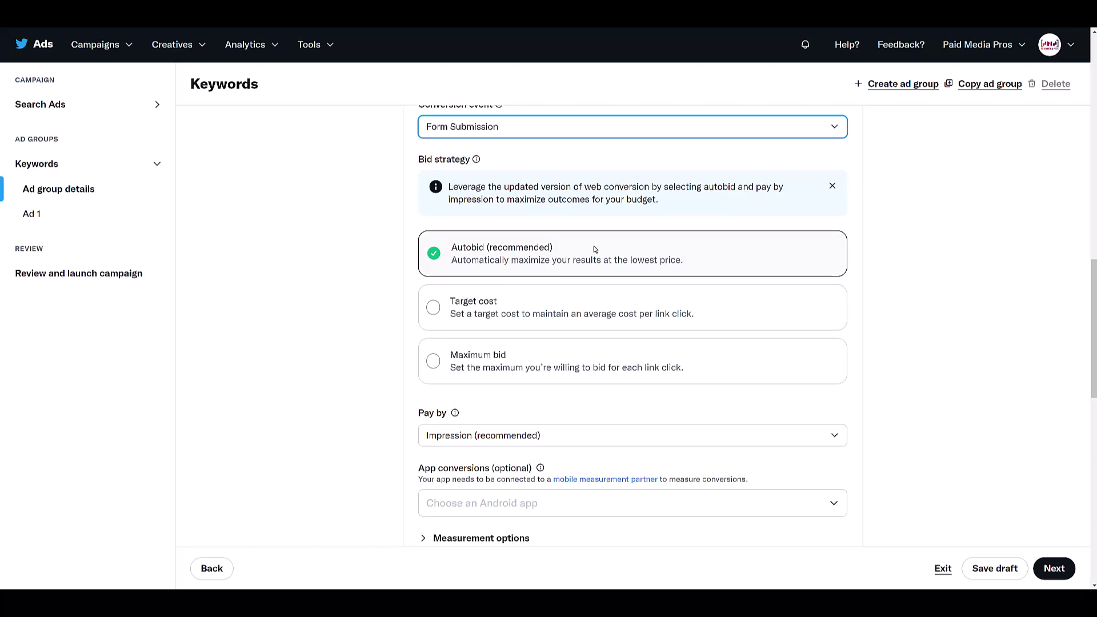
Compare bid strategies, choose Autobid, and pay by Link click
click(569, 301)
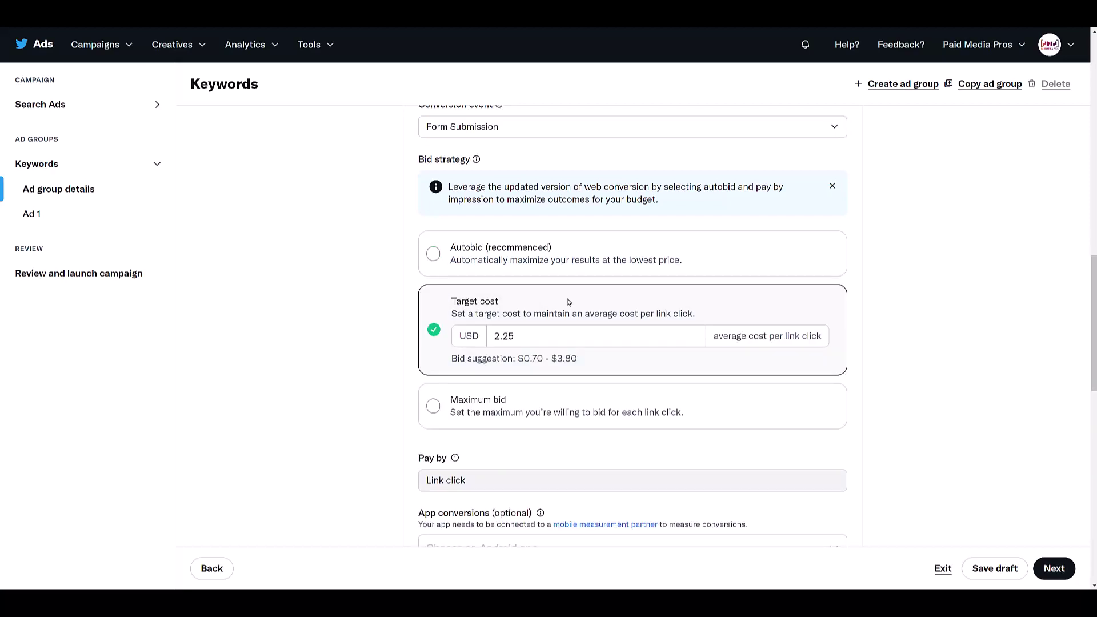
click(592, 403)
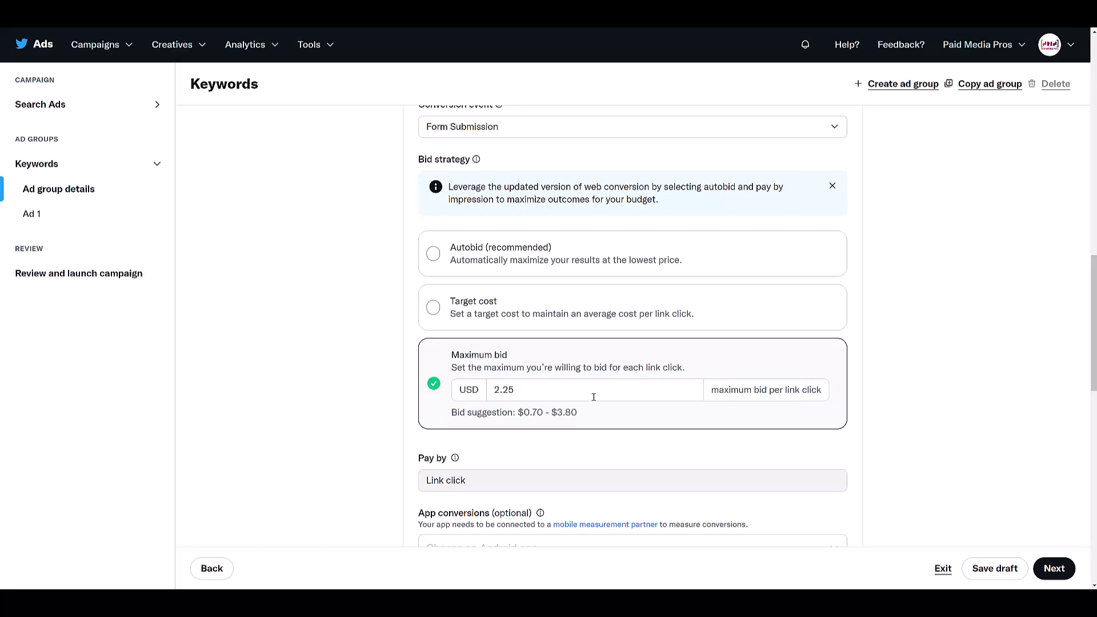
click(562, 250)
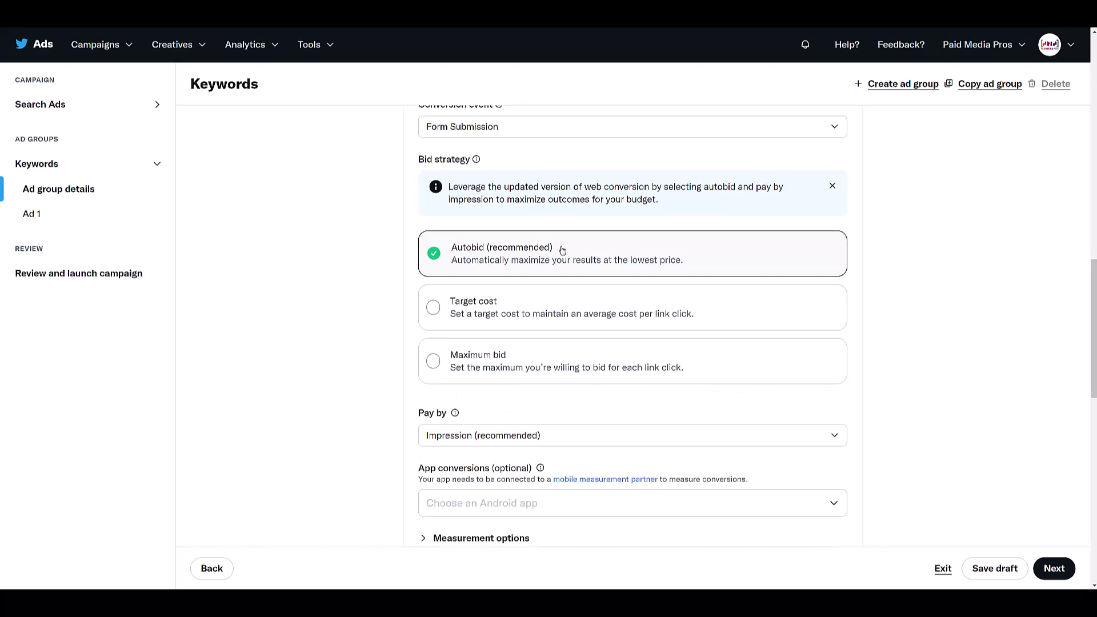
scroll(562, 250, down, 3)
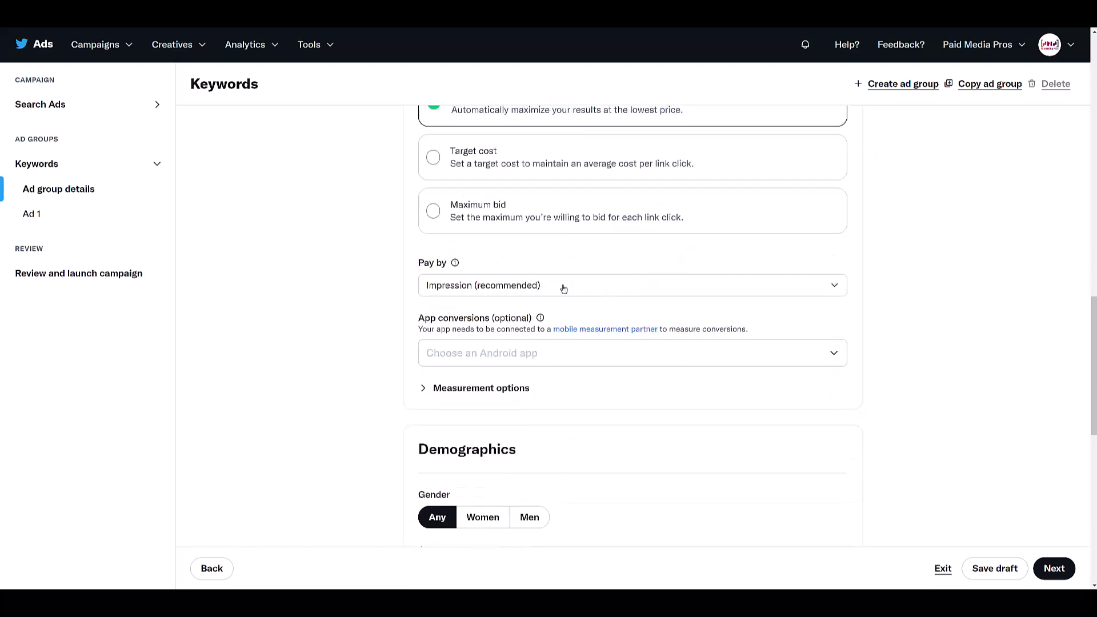
click(562, 287)
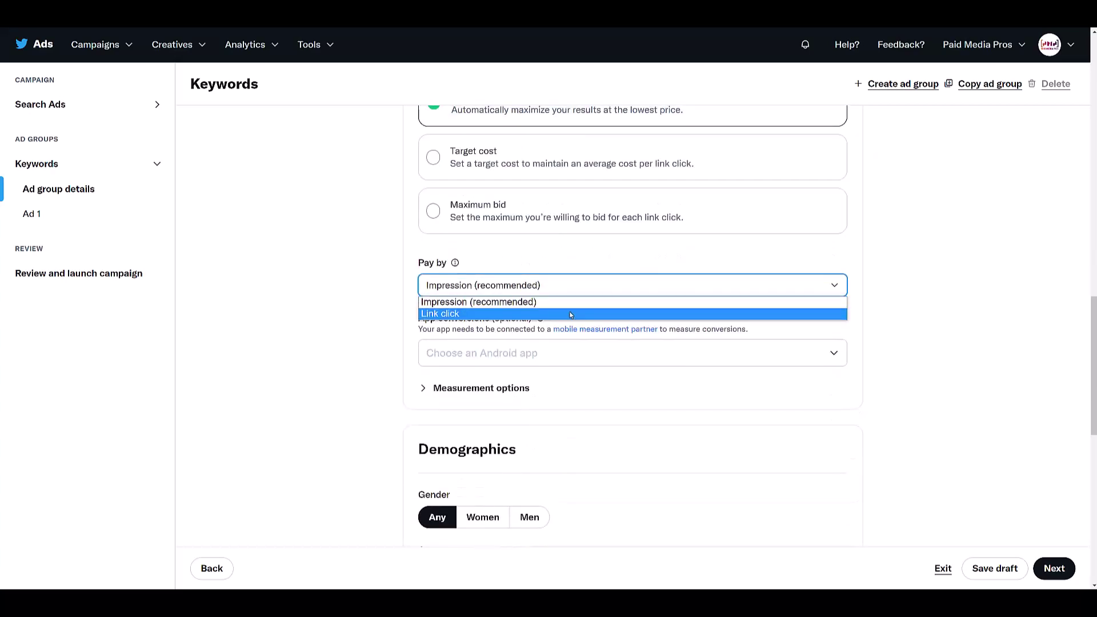
click(570, 314)
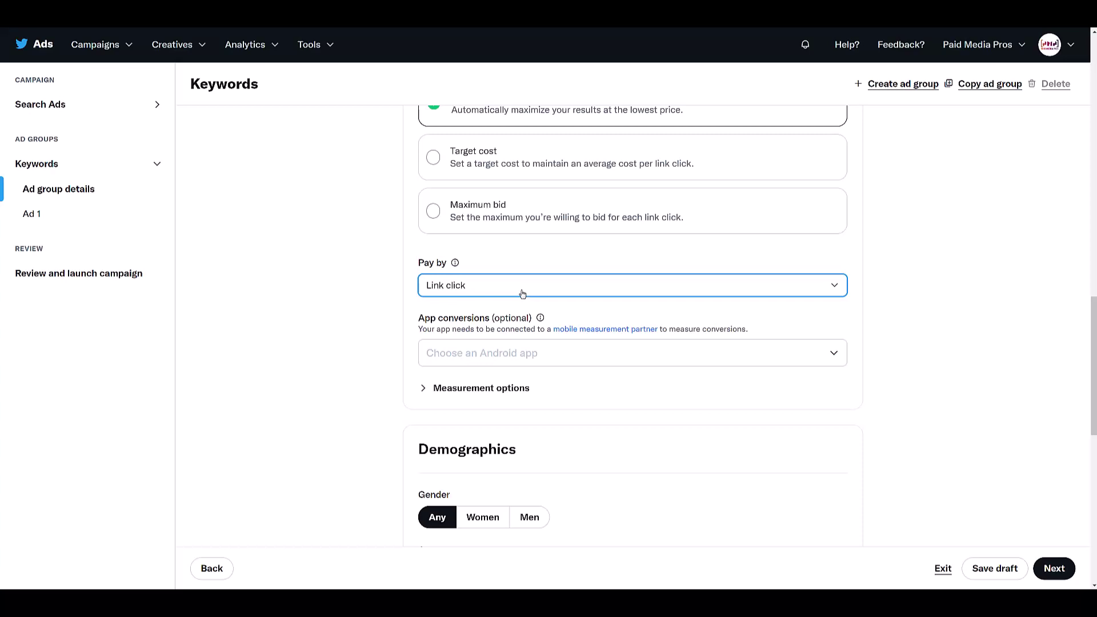
scroll(522, 294, down, 2)
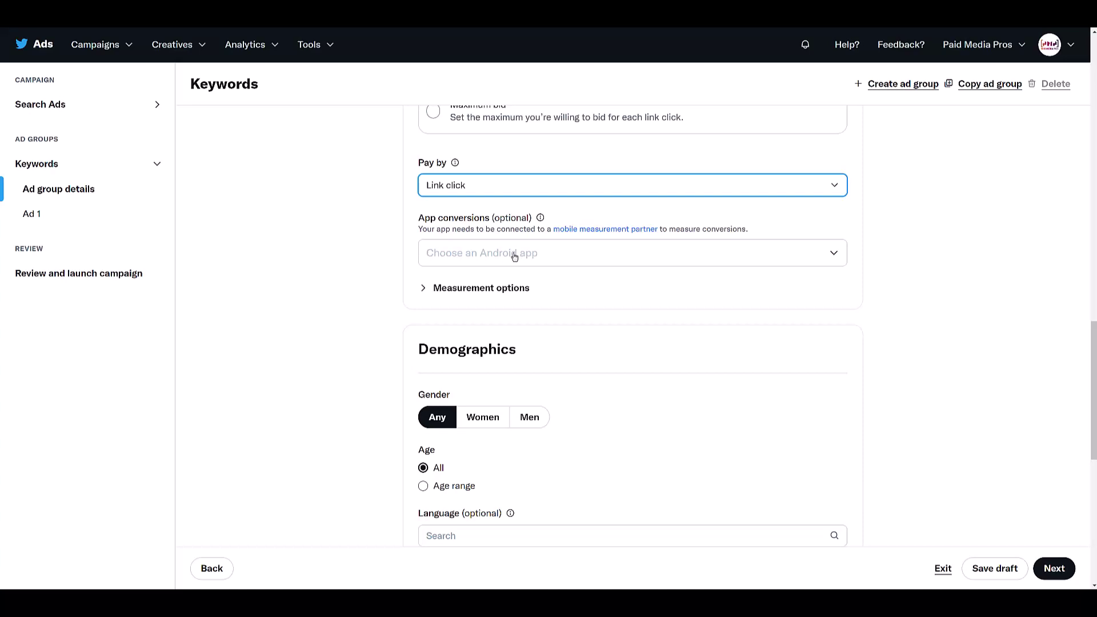
scroll(514, 257, down, 4)
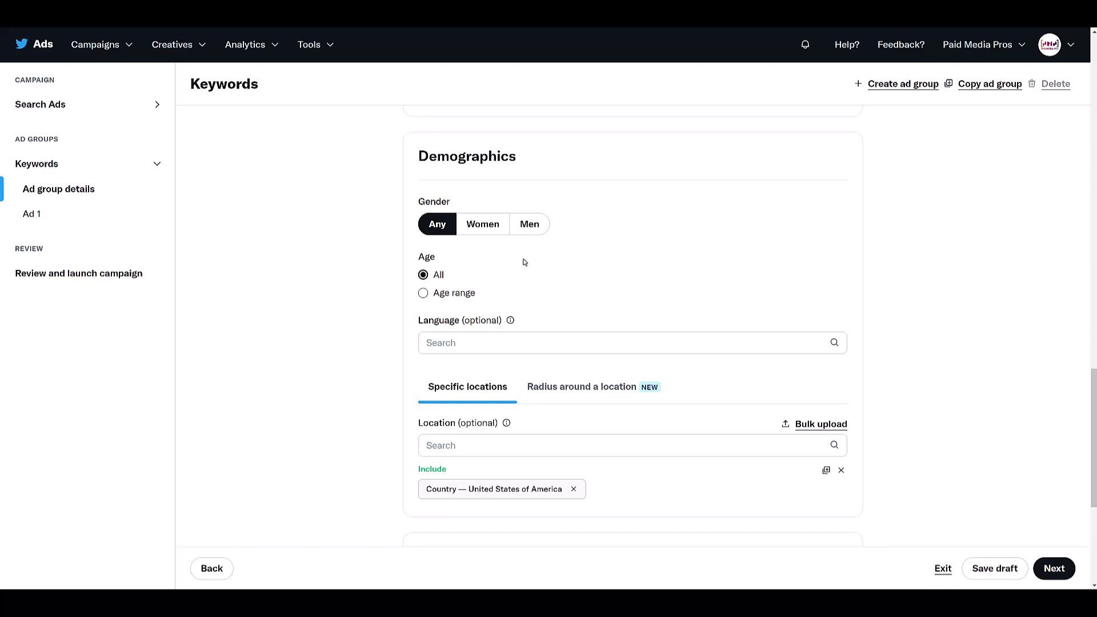
scroll(525, 262, down, 2)
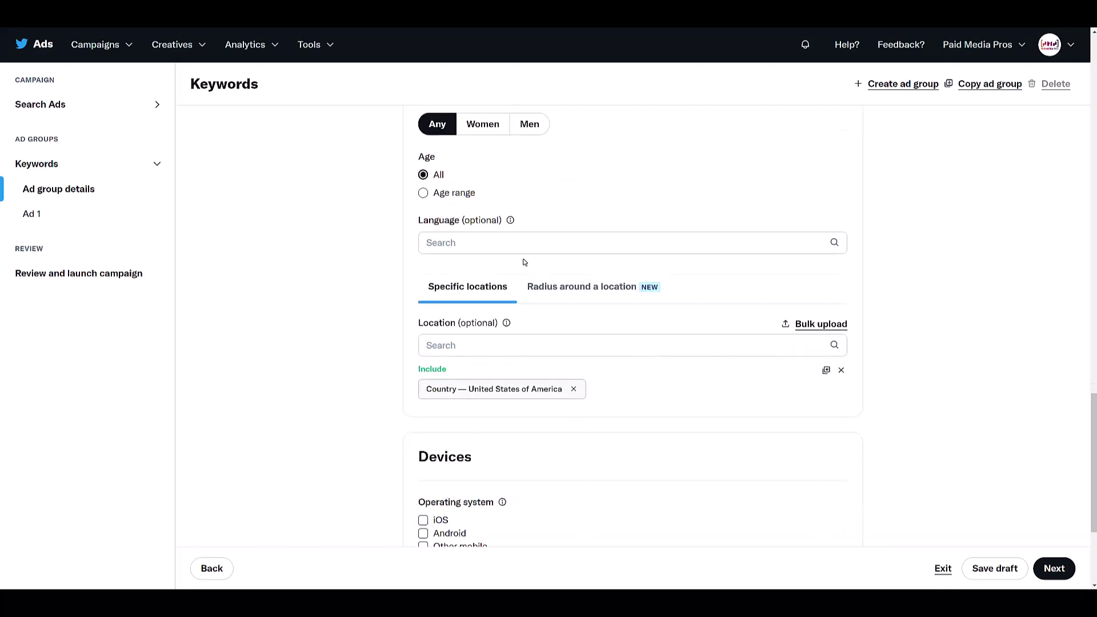
scroll(525, 262, down, 1)
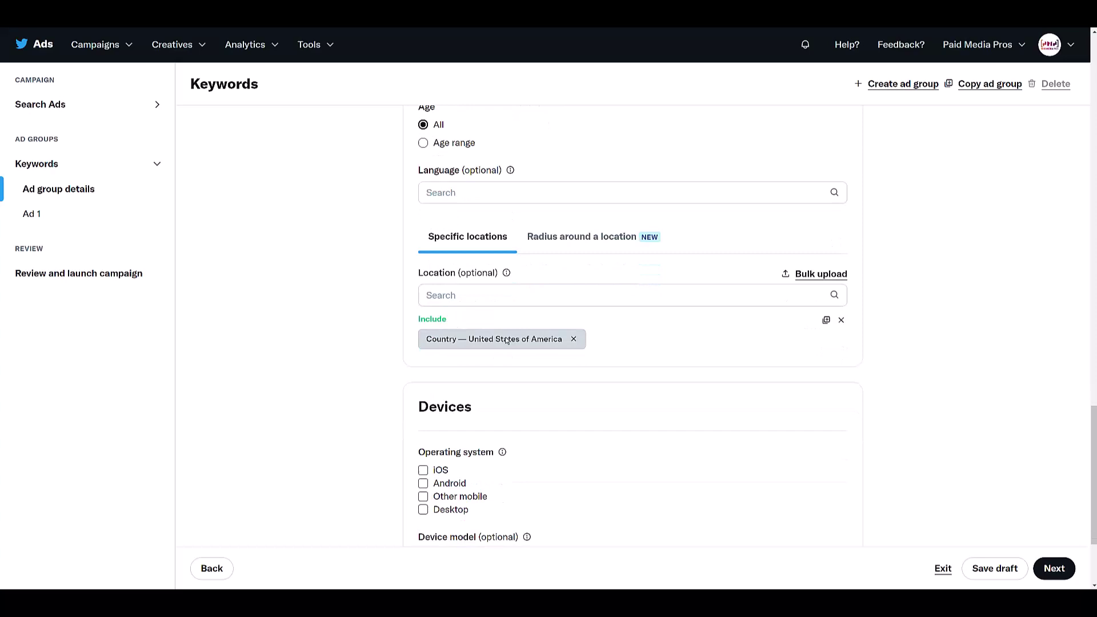
scroll(502, 333, down, 1)
scroll(506, 339, down, 2)
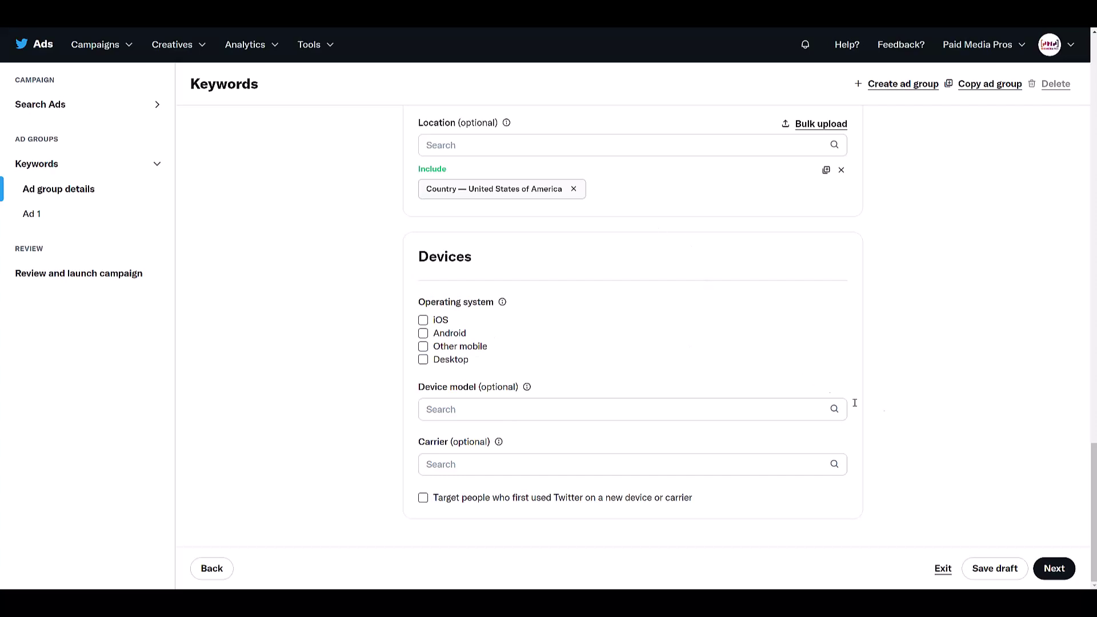
Continue to the Ad 1 creative and review creative types, keeping Media
click(1054, 568)
scroll(844, 457, down, 3)
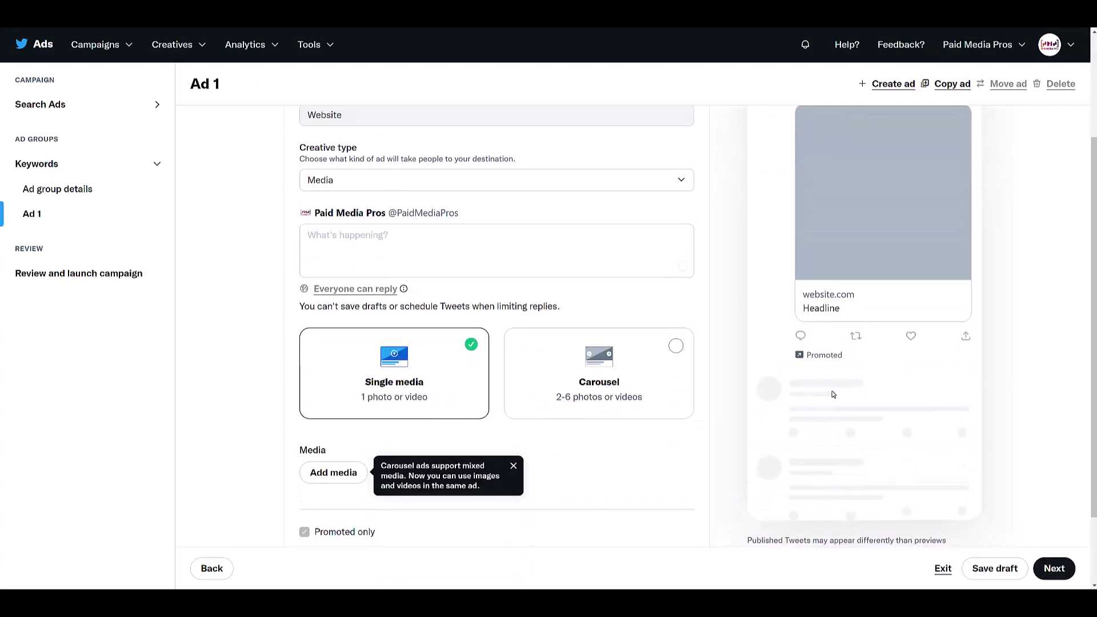
click(654, 189)
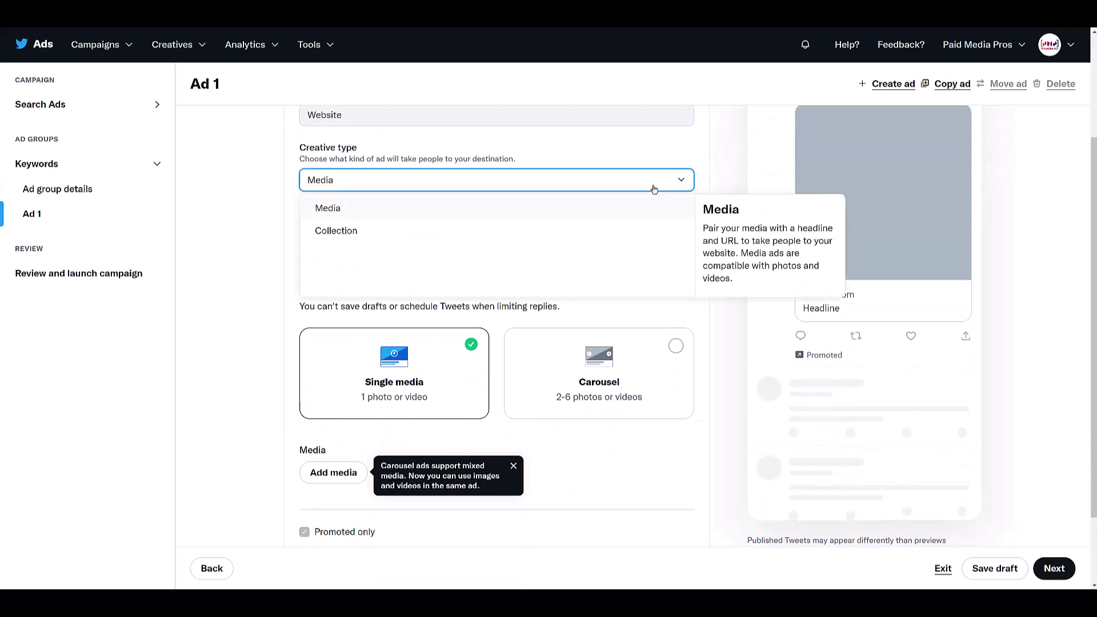
click(256, 269)
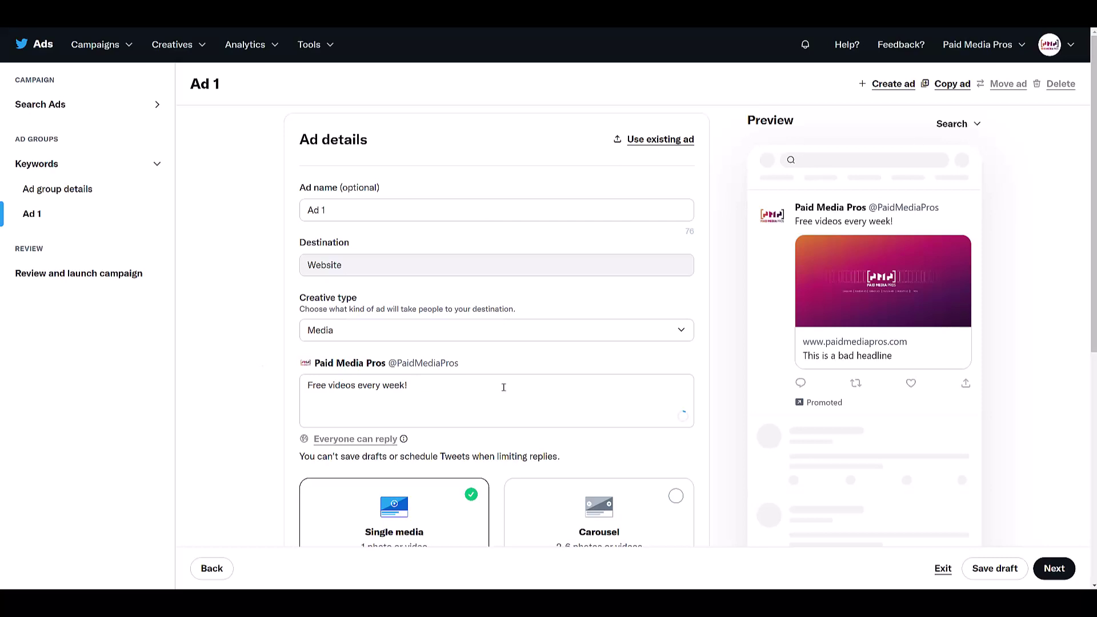
scroll(503, 388, down, 4)
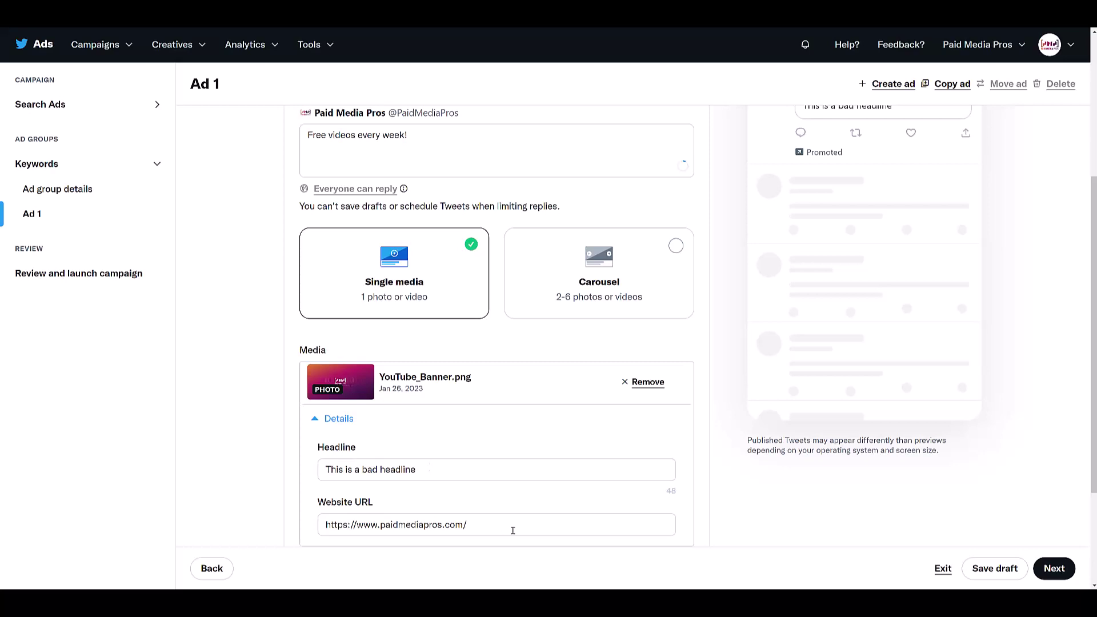
scroll(519, 525, up, 3)
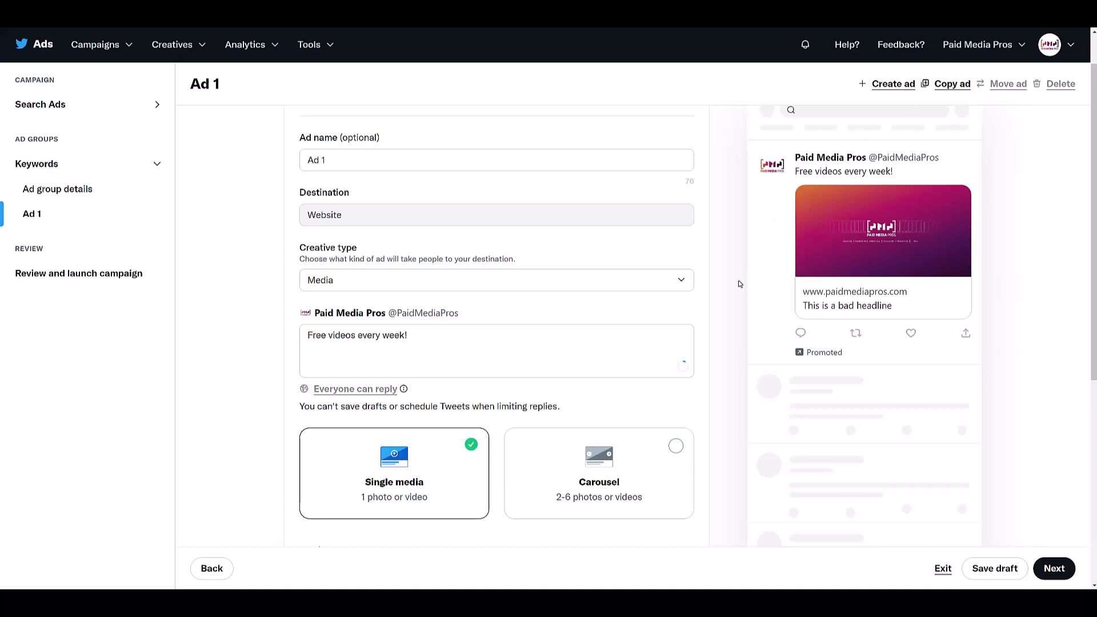
Review the campaign summary and launch the Search Ads campaign
click(1051, 571)
scroll(979, 404, down, 1)
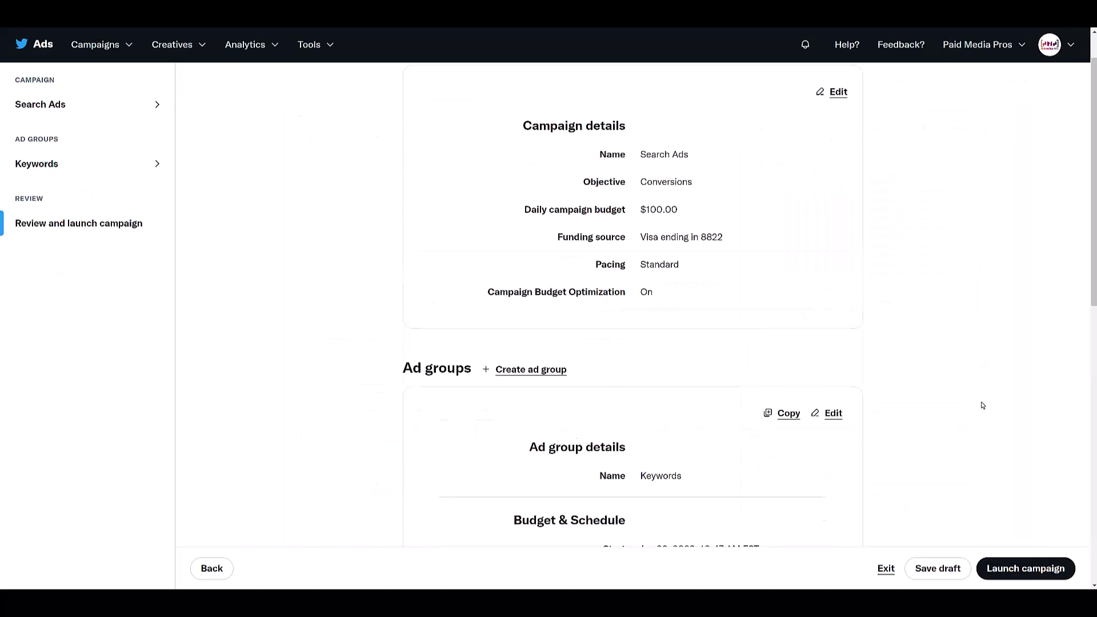
scroll(982, 404, down, 2)
scroll(981, 405, down, 5)
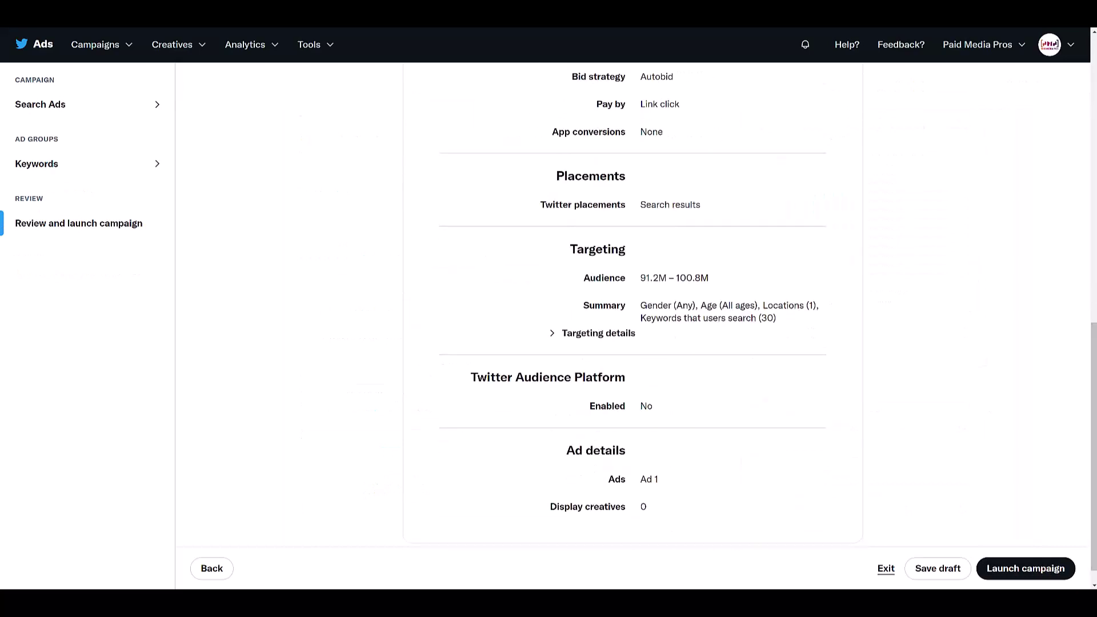
click(1043, 569)
scroll(796, 421, down, 2)
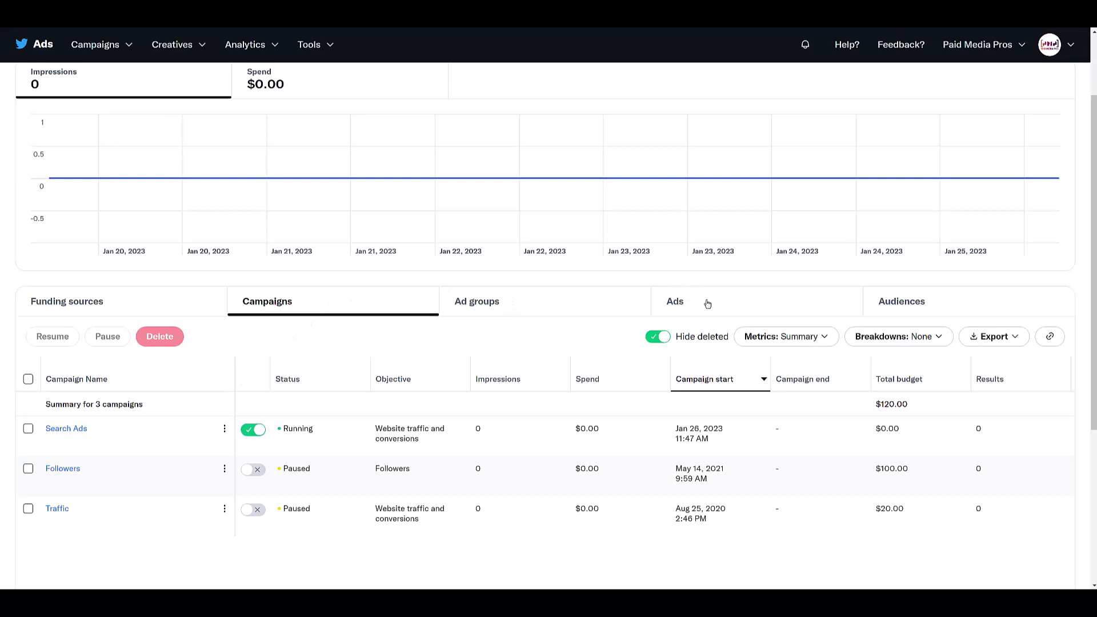
click(828, 339)
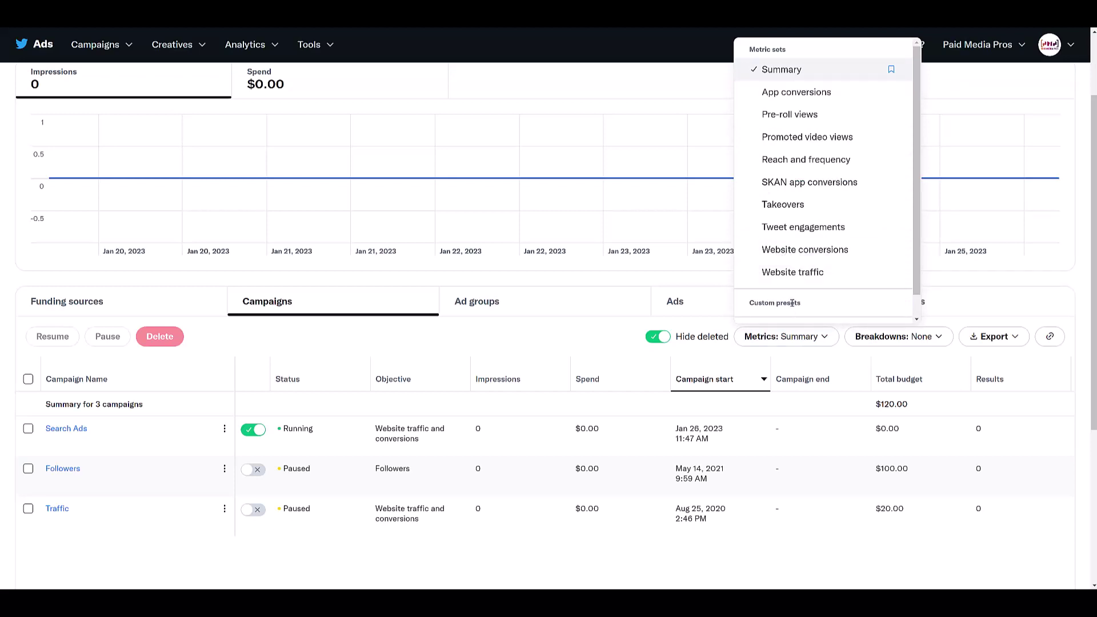
scroll(792, 303, down, 1)
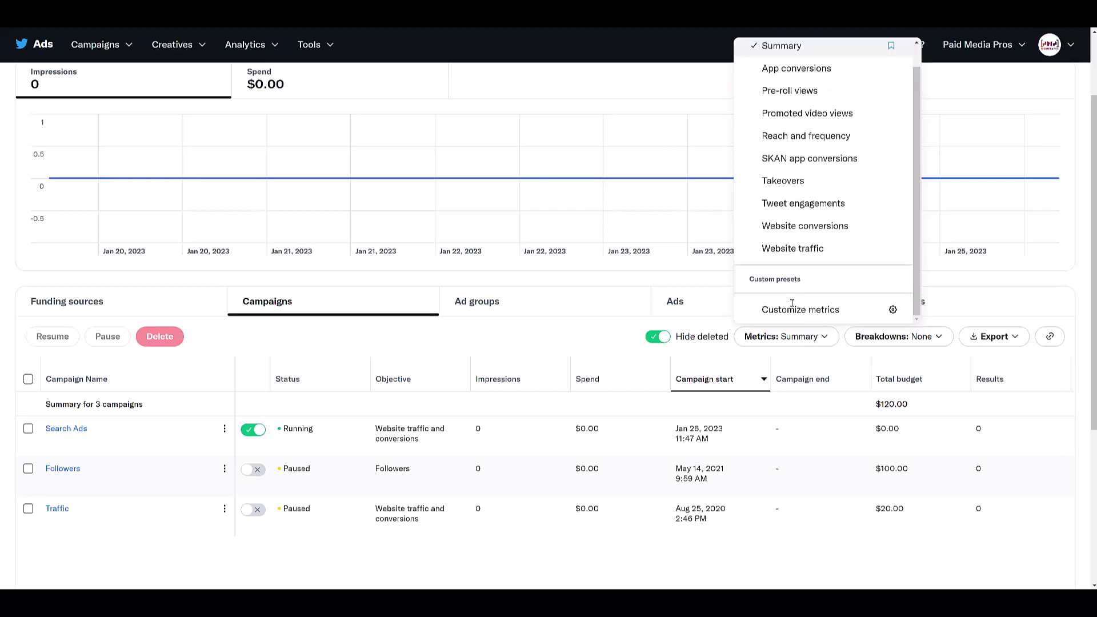
click(691, 285)
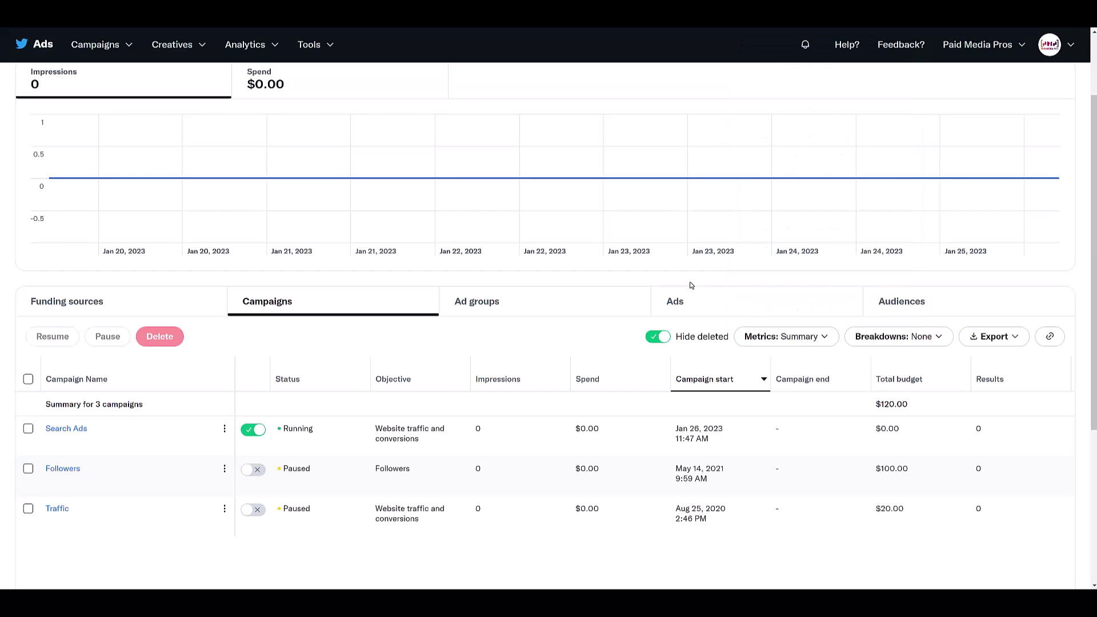